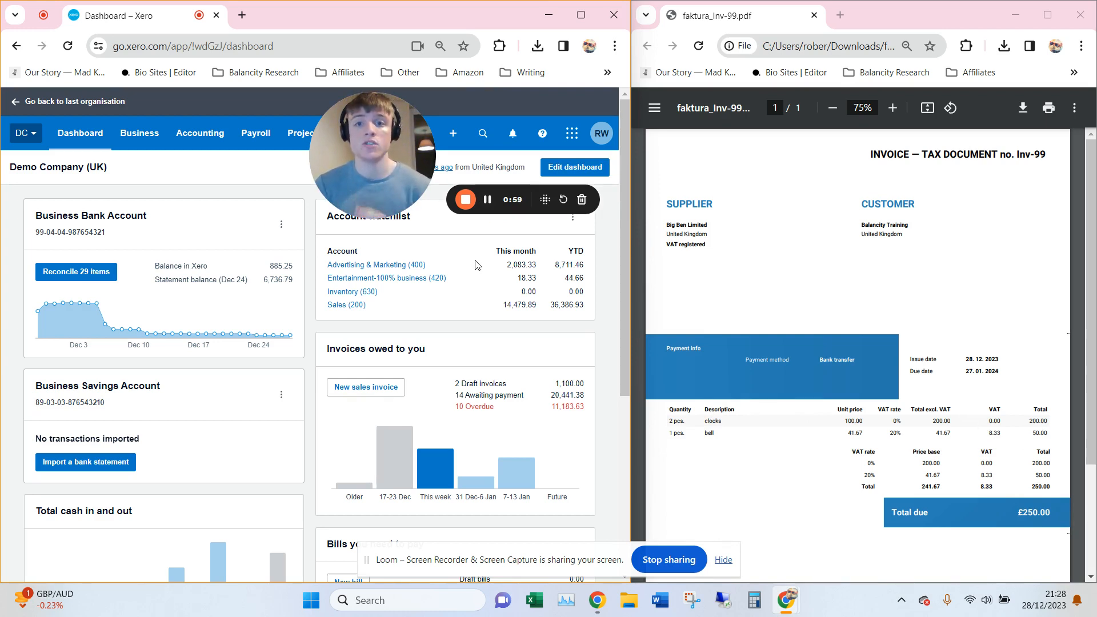
Start a new supplier bill from the create-new menu.
click(453, 133)
drag(374, 167, 140, 167)
click(453, 133)
click(422, 229)
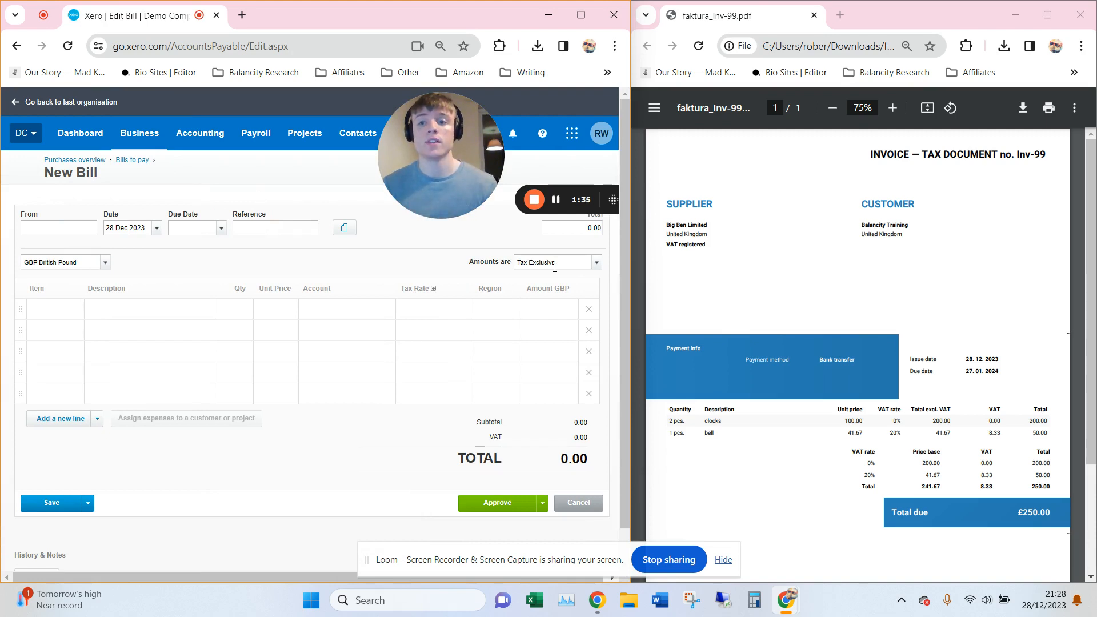
Set the bill's supplier to Big Ben Limited, added as a new contact.
click(53, 220)
text(Big)
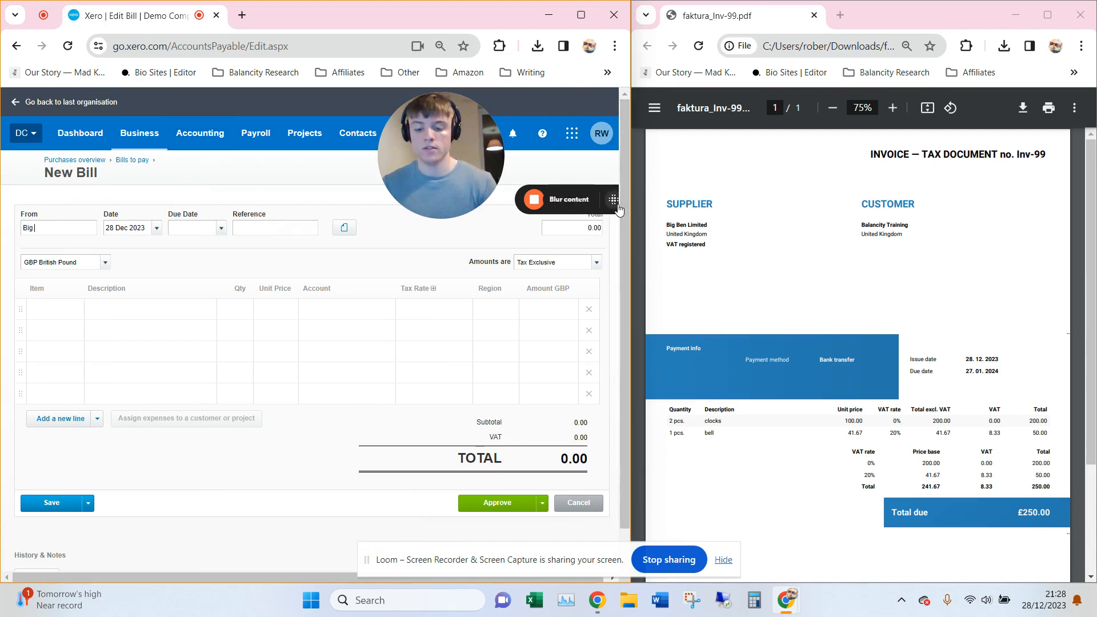
text( Ben Limited)
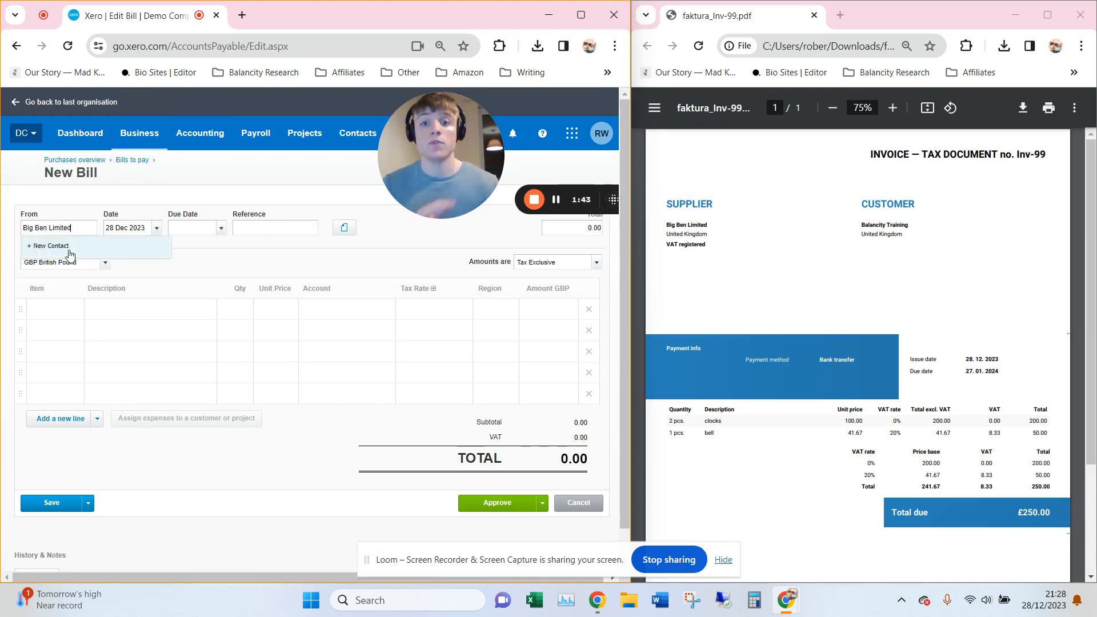
click(70, 254)
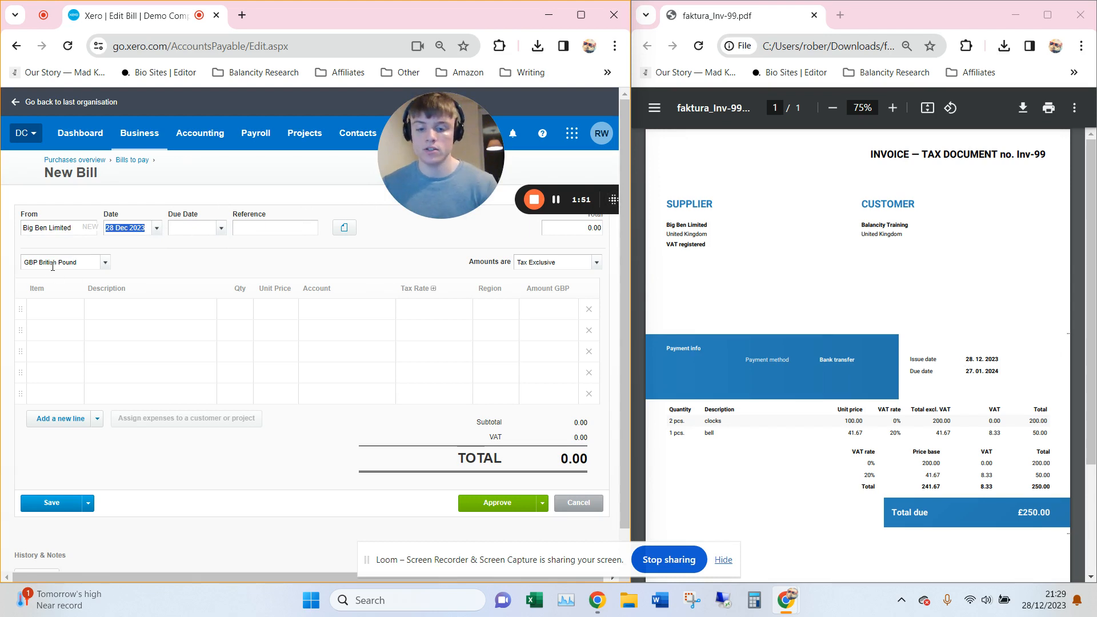
Enter bill date 28/12/2023, due date +30 (27 Jan 2024) and reference INV-99.
text(28/12/202)
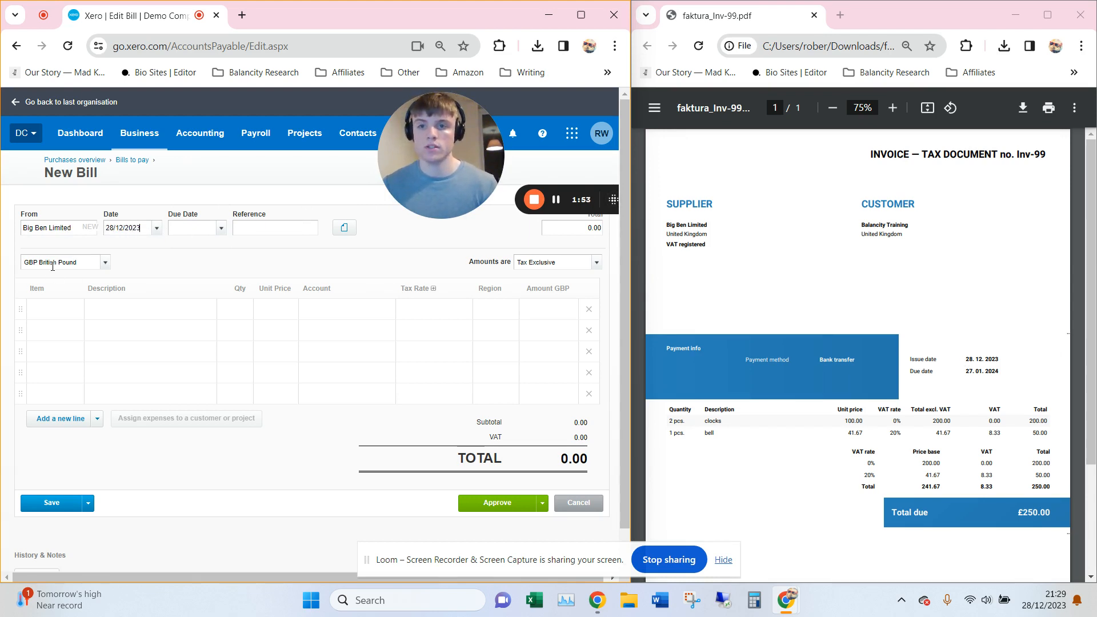
text(3)
key(Tab)
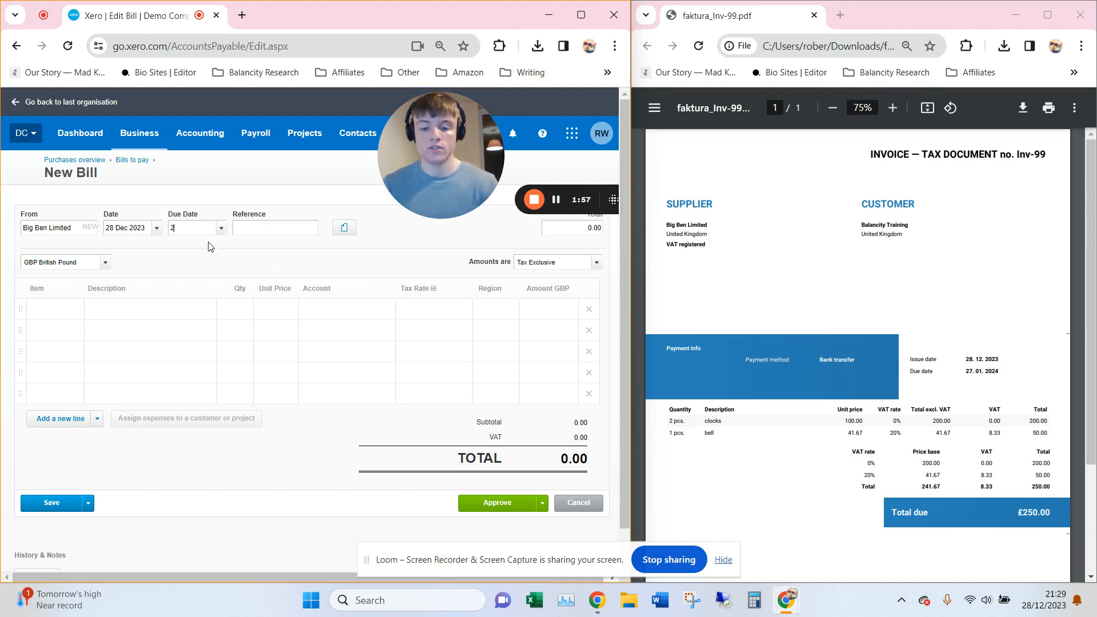
text(27/01/2024)
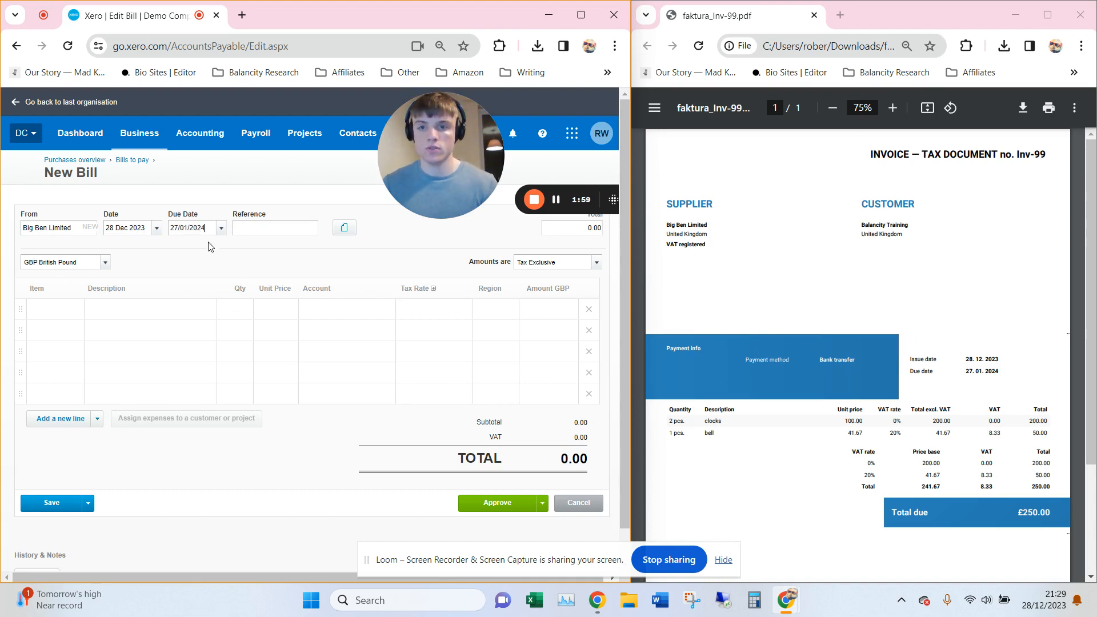
key(Tab)
click(183, 226)
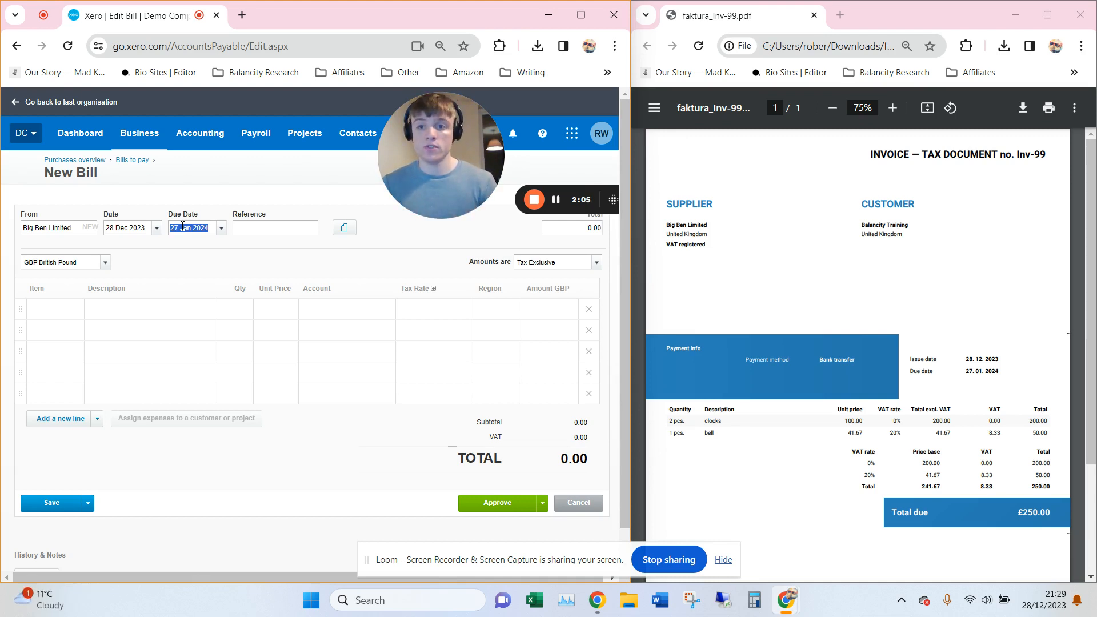
text(+)
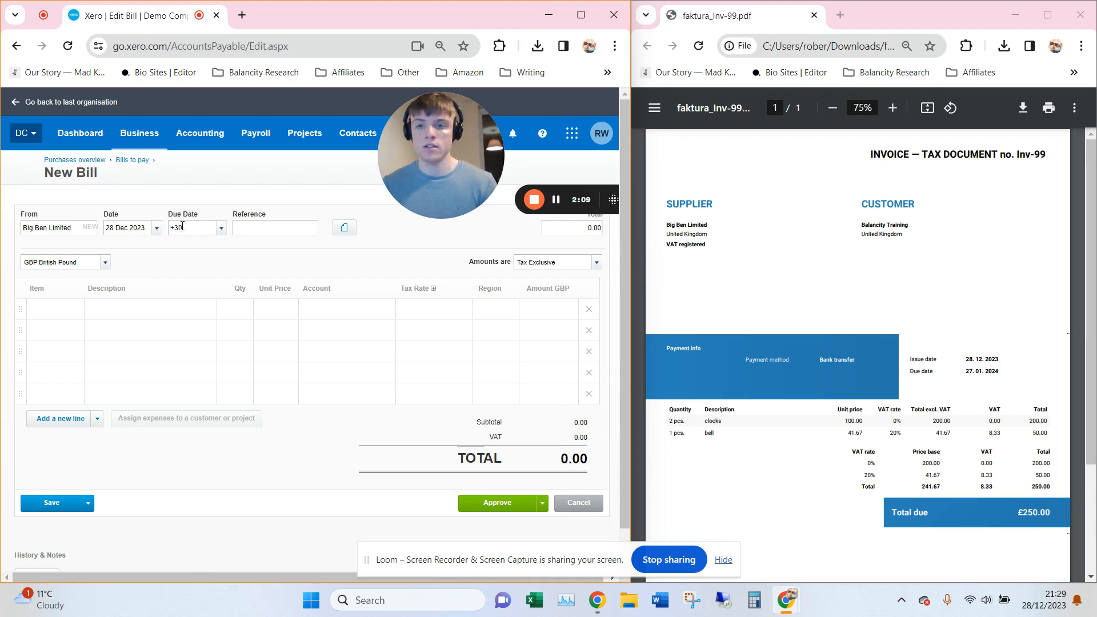
text(30)
key(Tab)
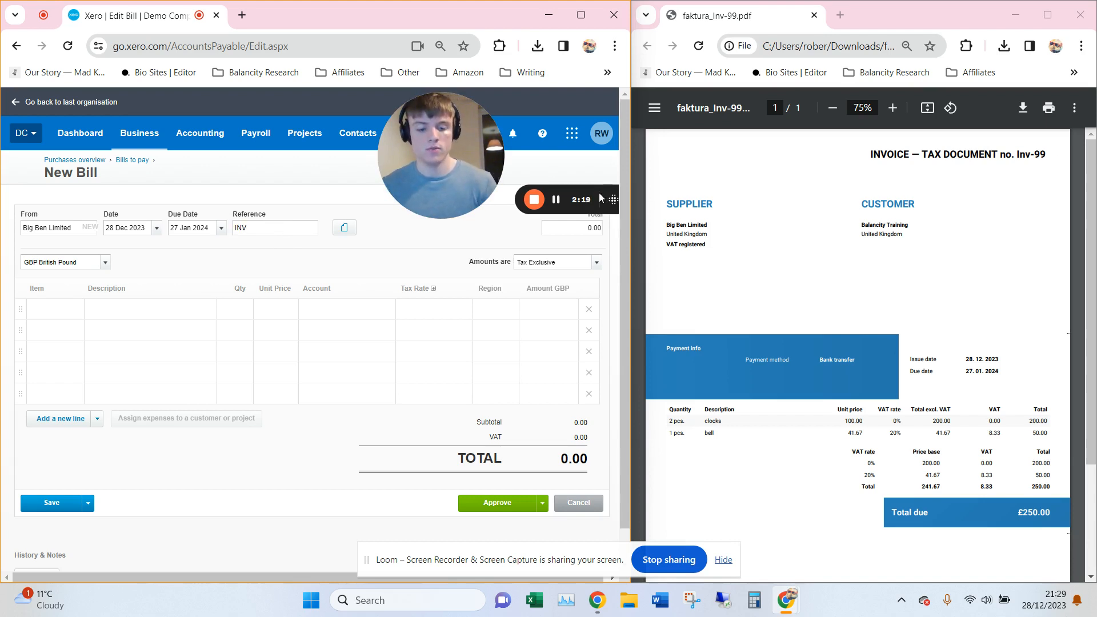
key(Tab)
key(Tab)
key(Tab)
key(Tab)
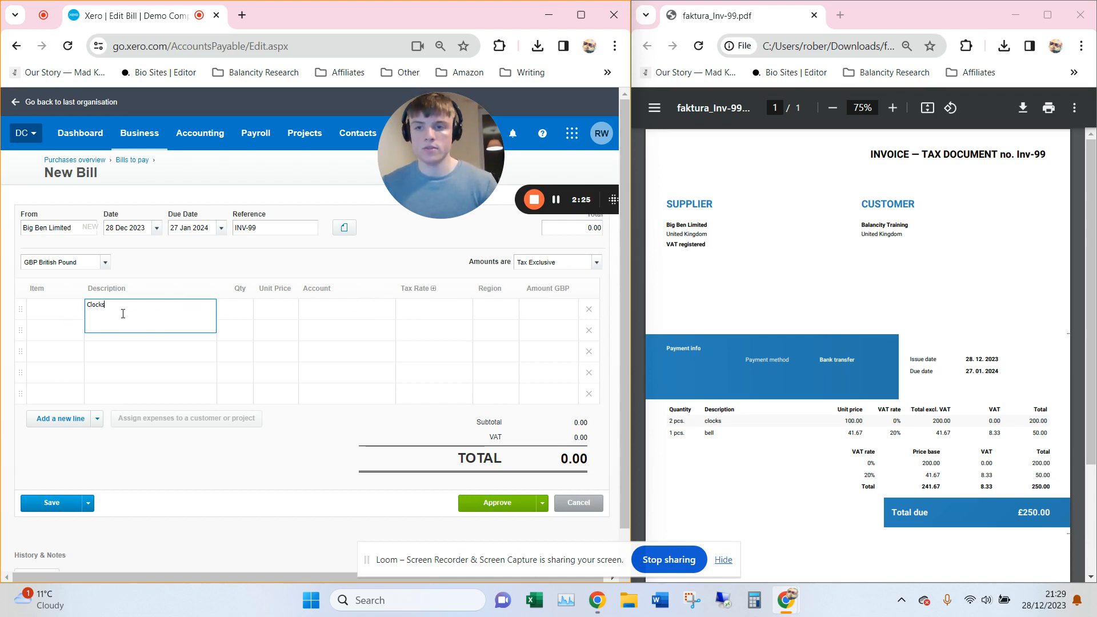
Give the Clocks line quantity 2 and unit price 100.00.
key(Tab)
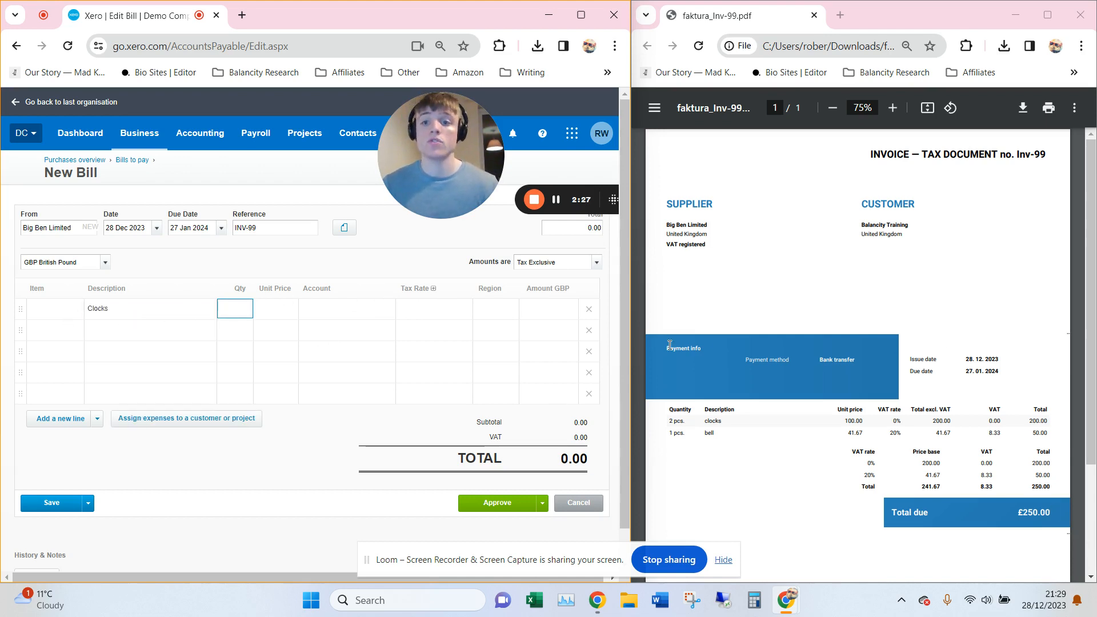
text(2)
click(282, 309)
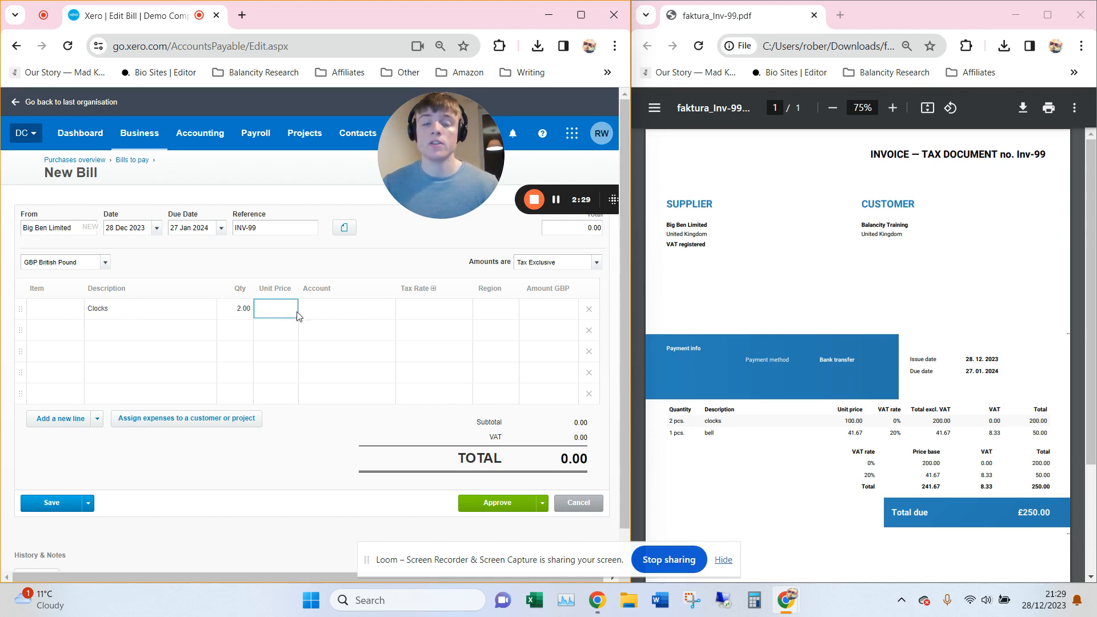
text(100)
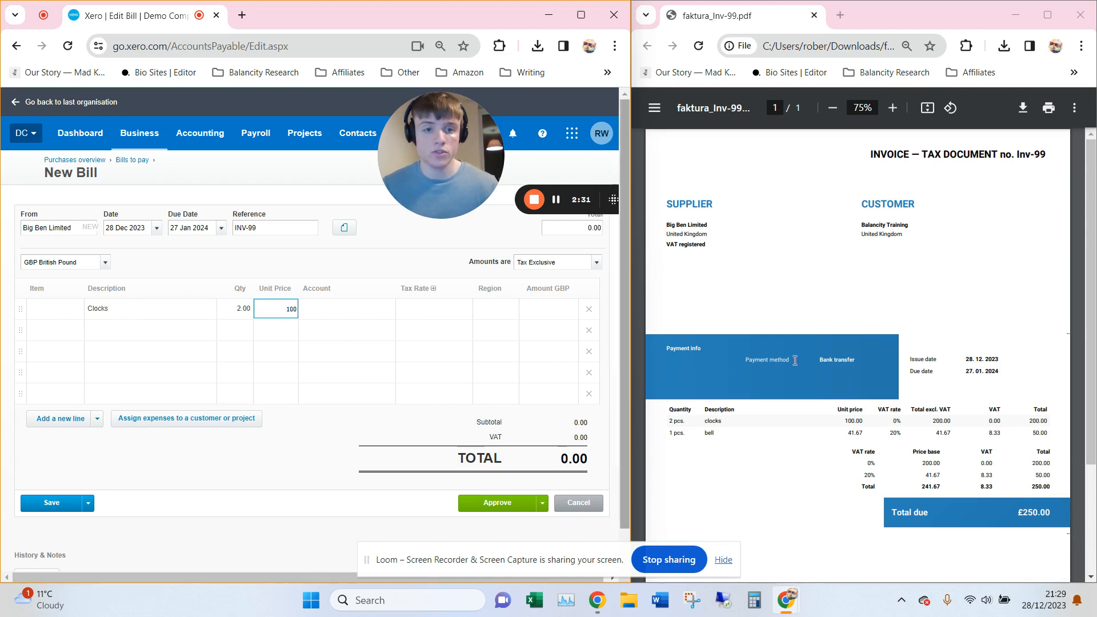
key(Tab)
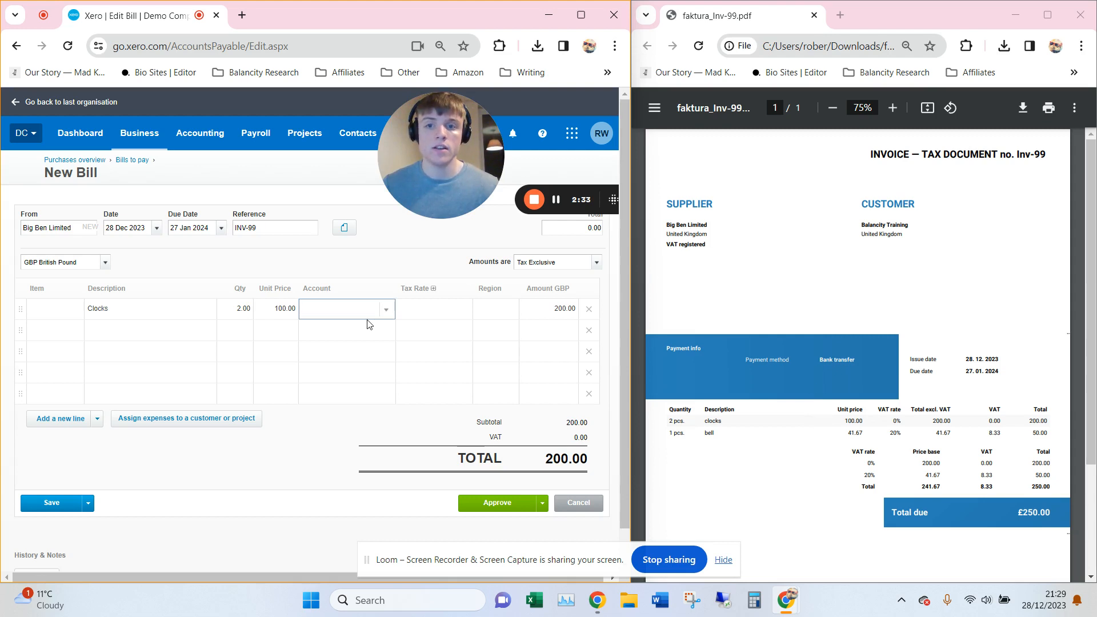
Code the Clocks line to 325 - Direct Expenses with Zero Rated Expenses tax.
text(direct)
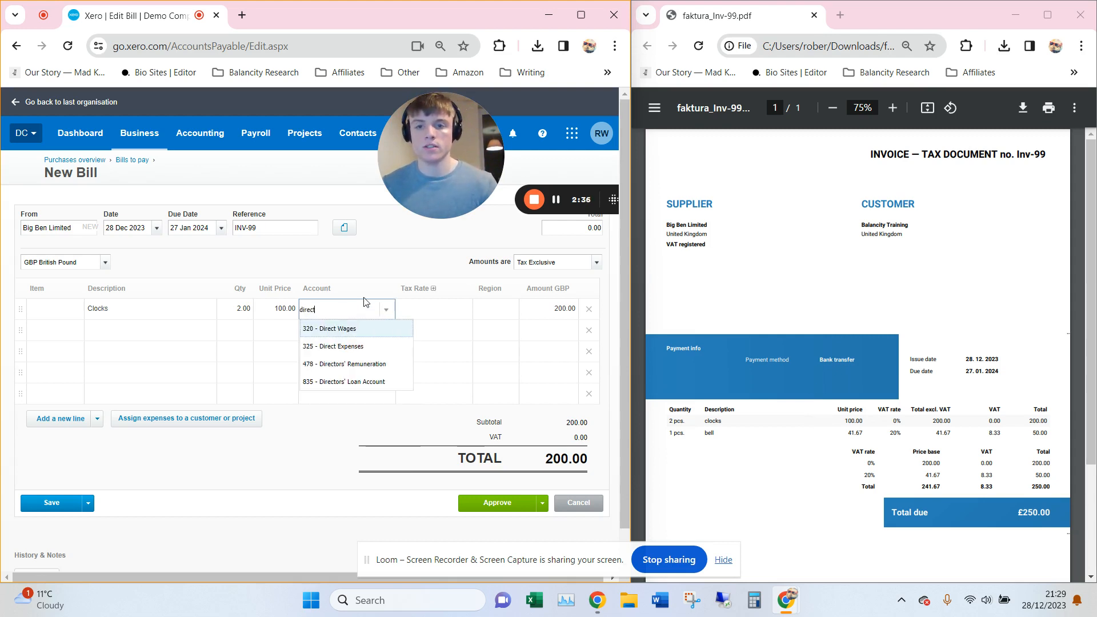
key(Down)
key(Return)
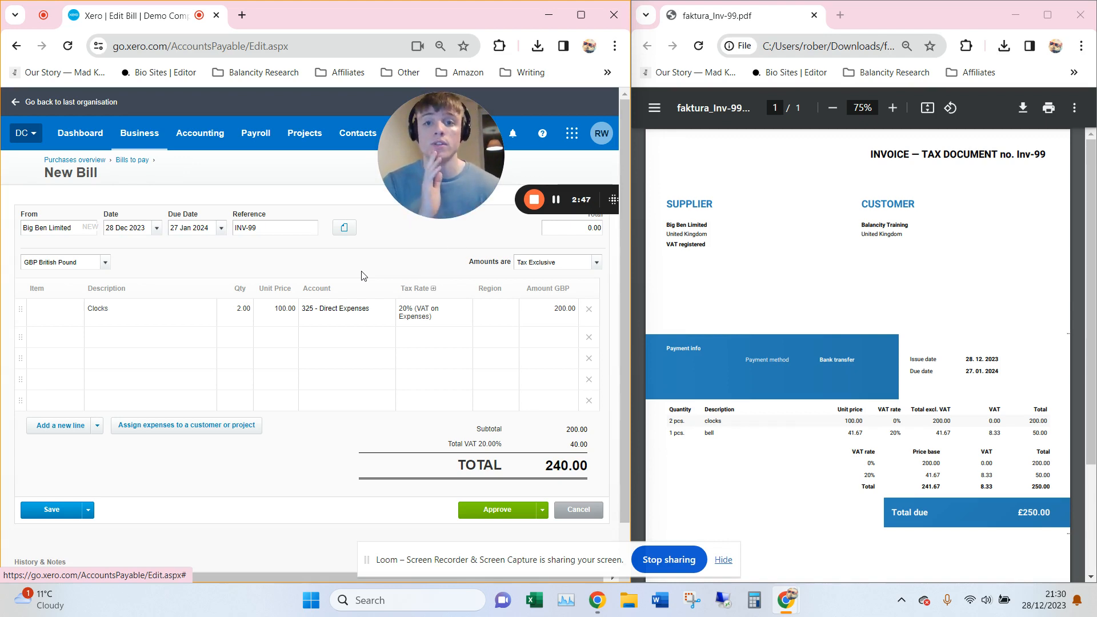
click(426, 312)
text(zero)
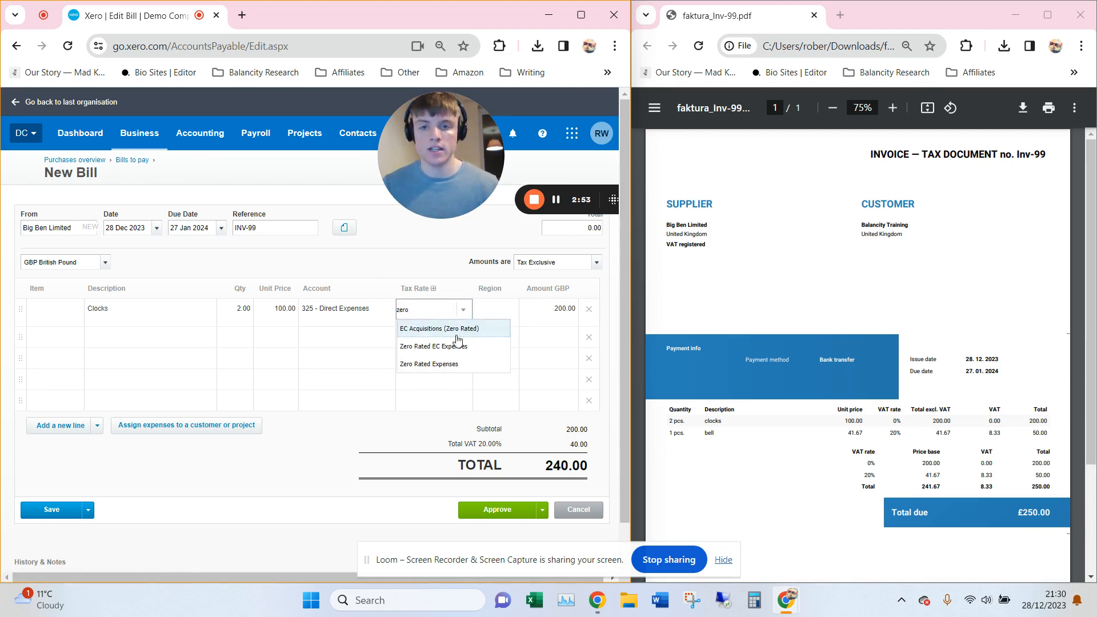
click(455, 363)
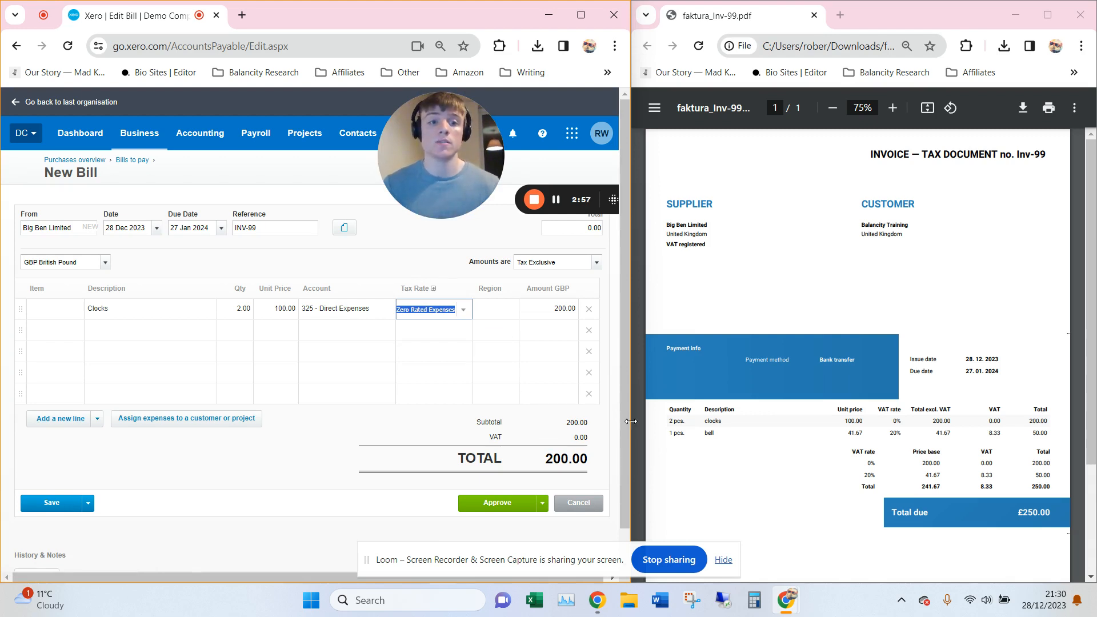
click(497, 259)
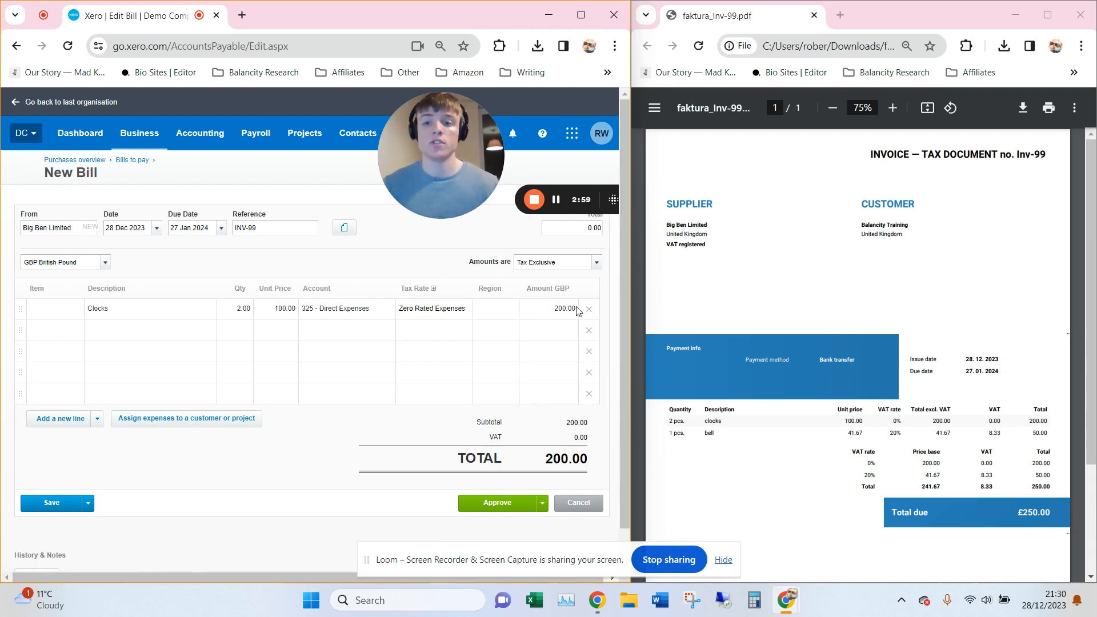
Add a Bell line: qty 1 at 41.67, account 325 - Direct Expenses, 20% VAT.
click(129, 331)
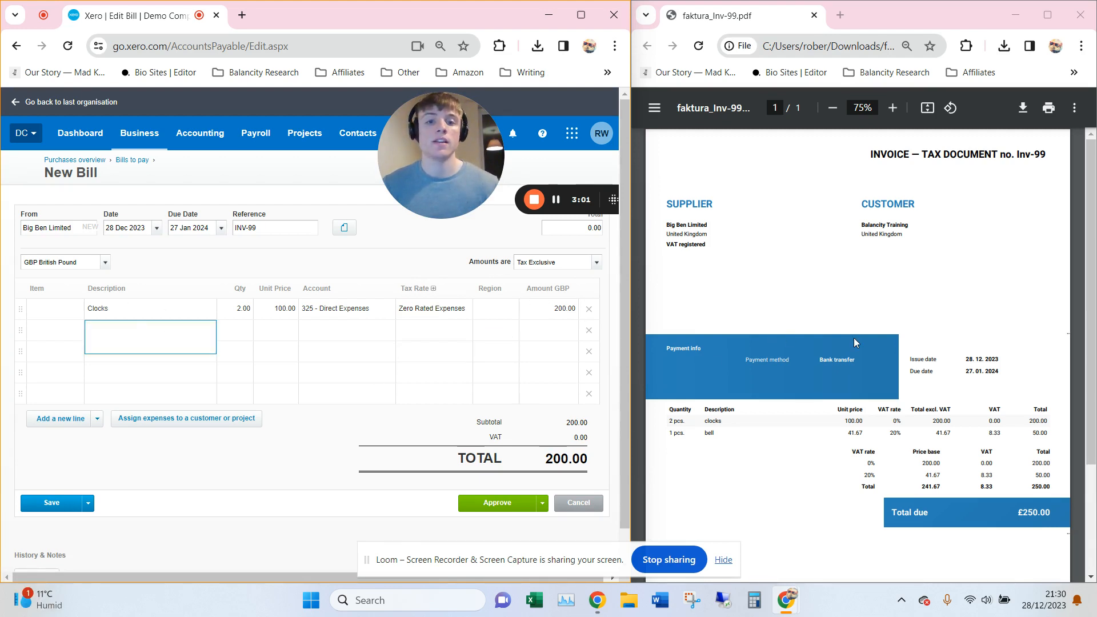
text(Bell)
key(Tab)
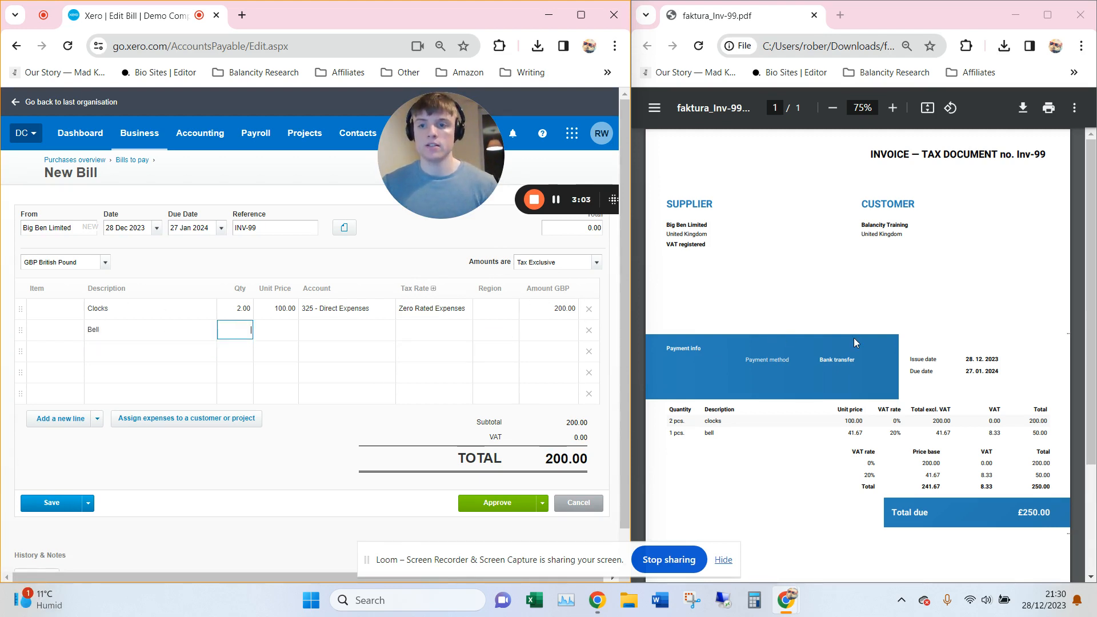
text(1)
key(Tab)
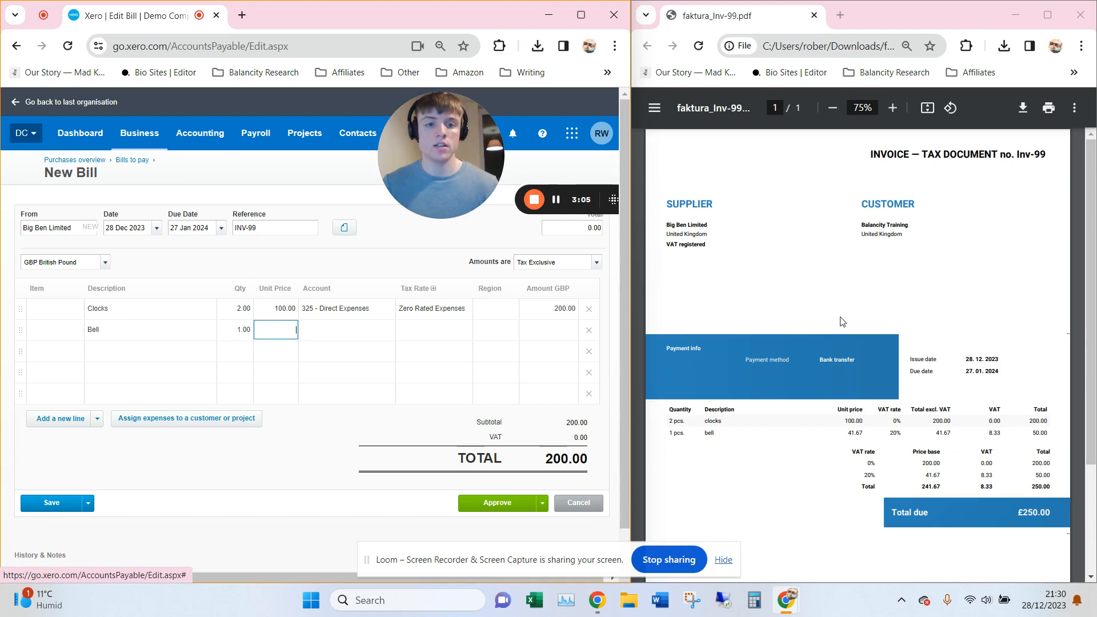
text(41)
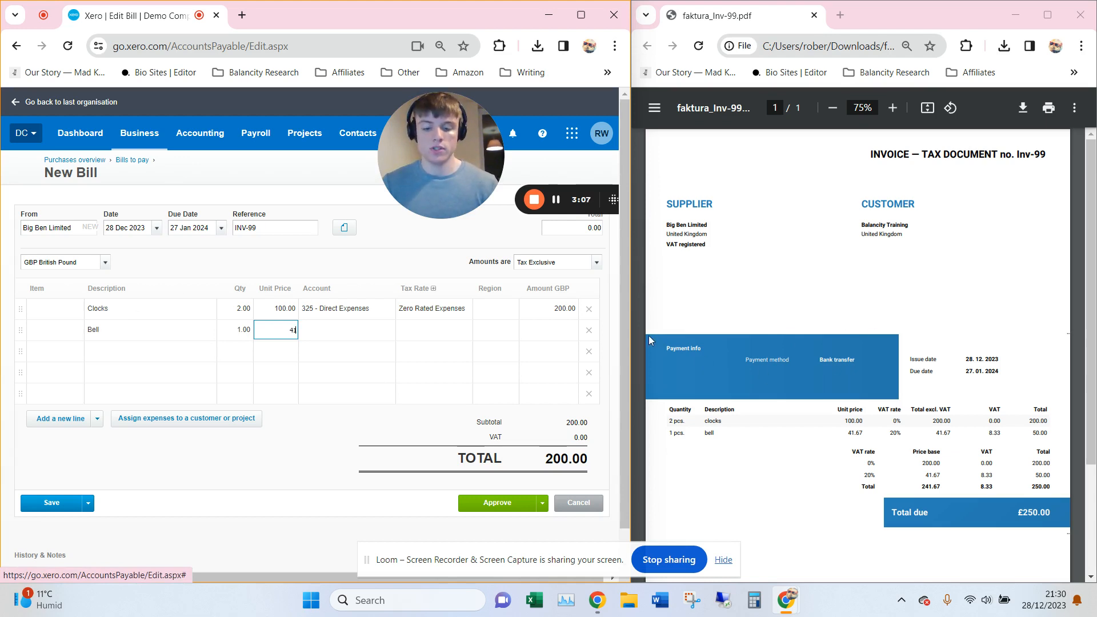
text(.67)
key(Tab)
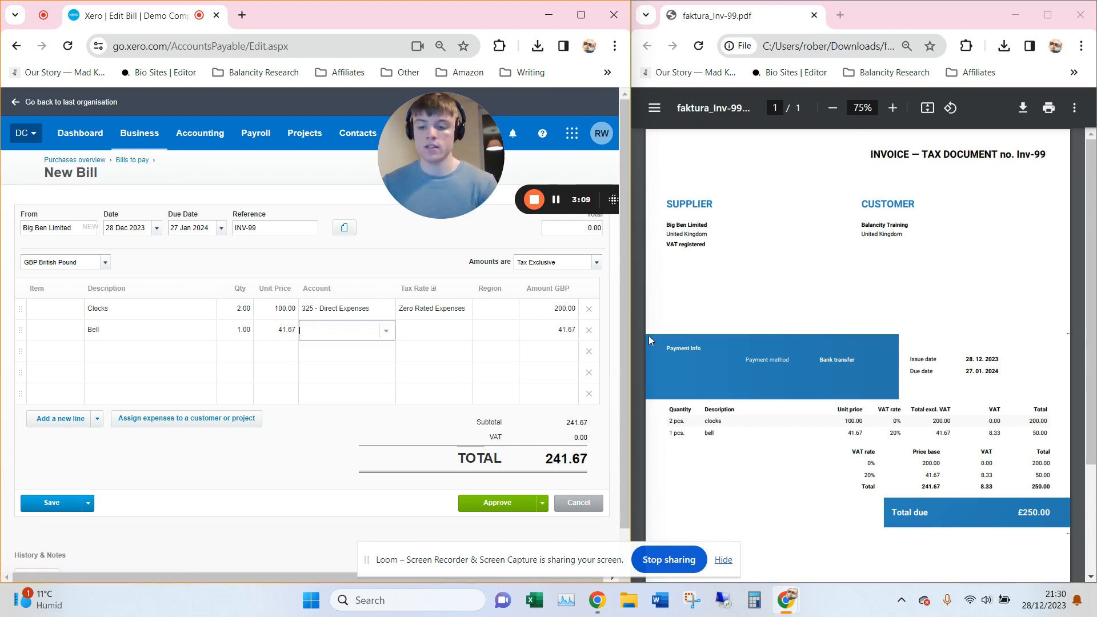
text(325)
key(Tab)
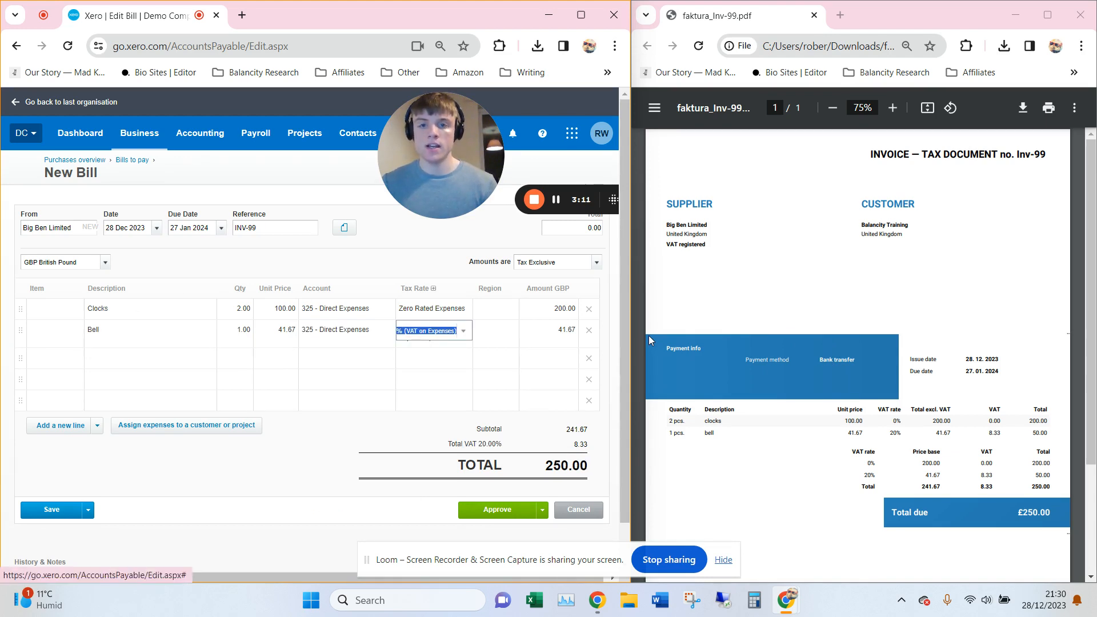
click(381, 463)
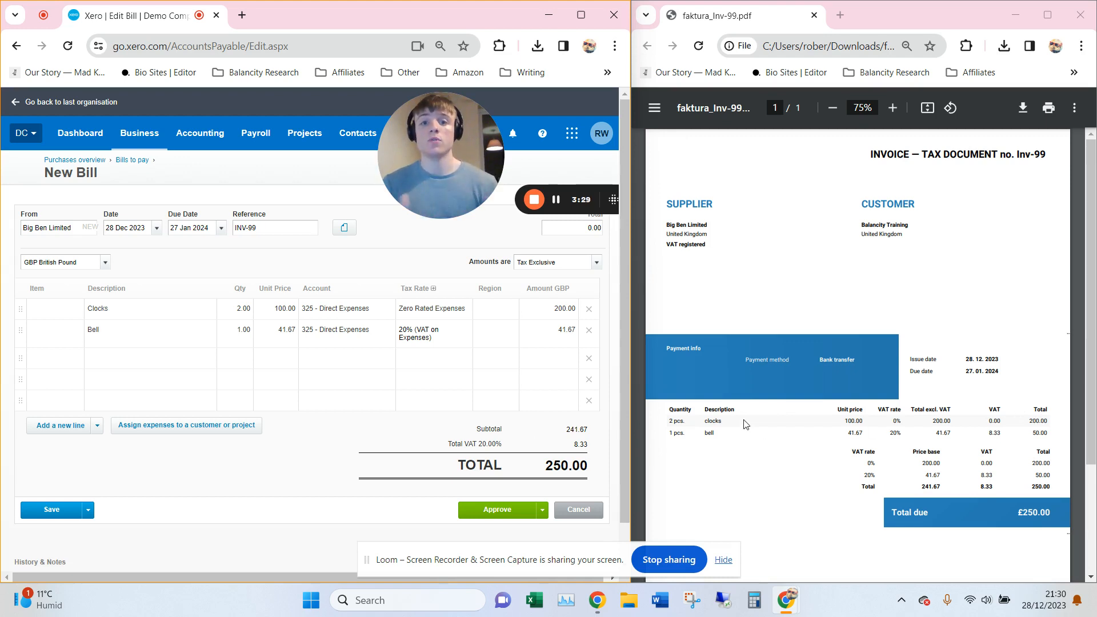
Approve the bill and enter a 1 Jan 2024 payment from 090 - Business Bank Account, reference INV-99.
click(511, 510)
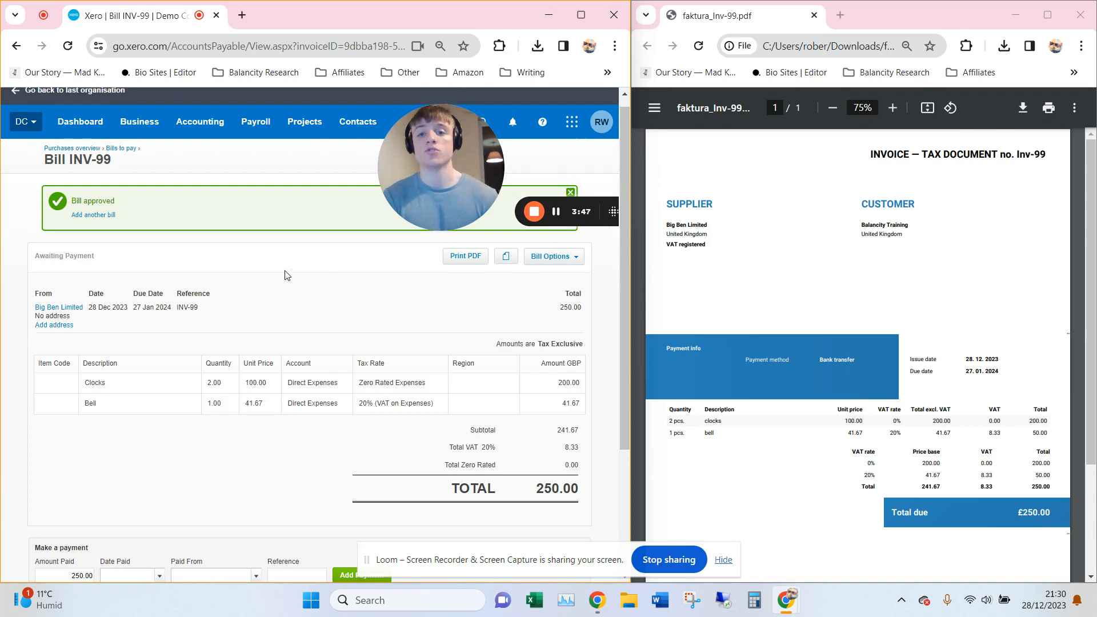
scroll(371, 349, down, 2)
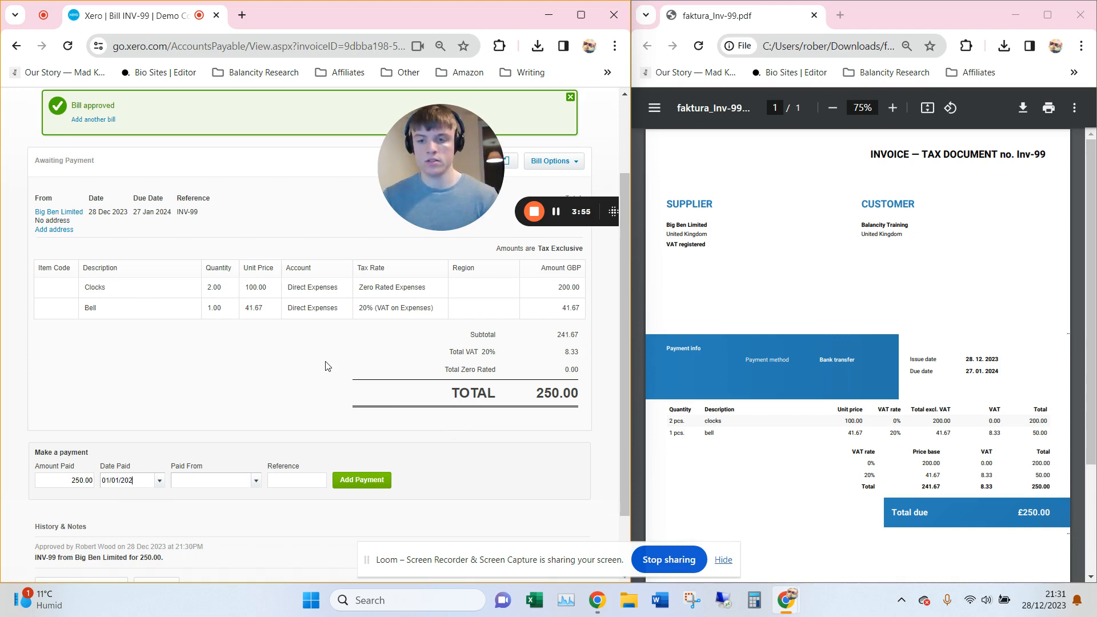
key(Tab)
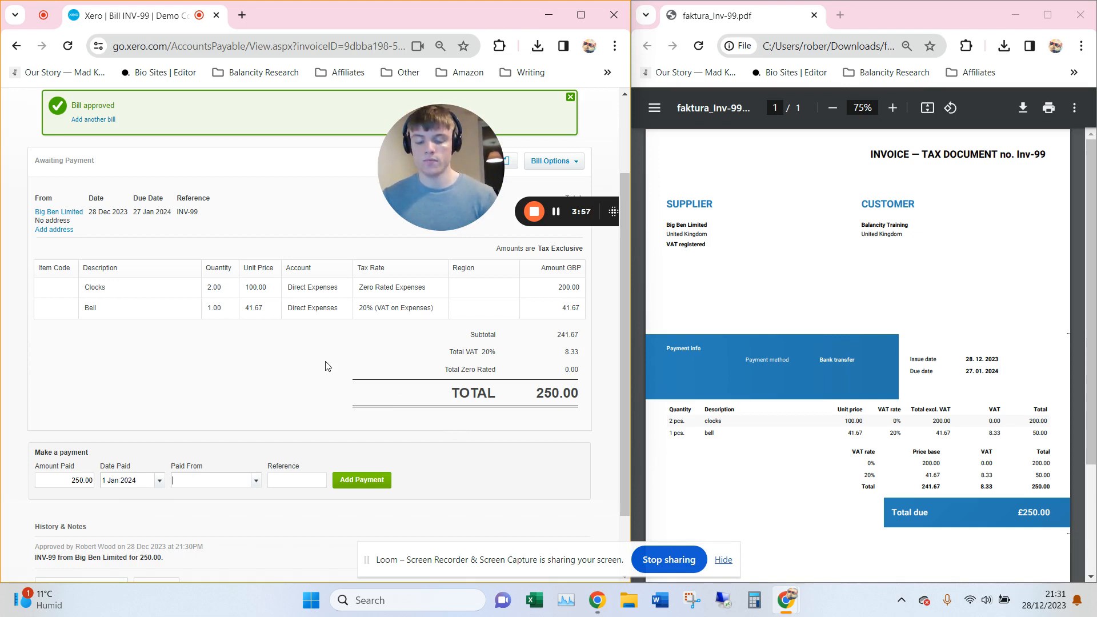
text(bank)
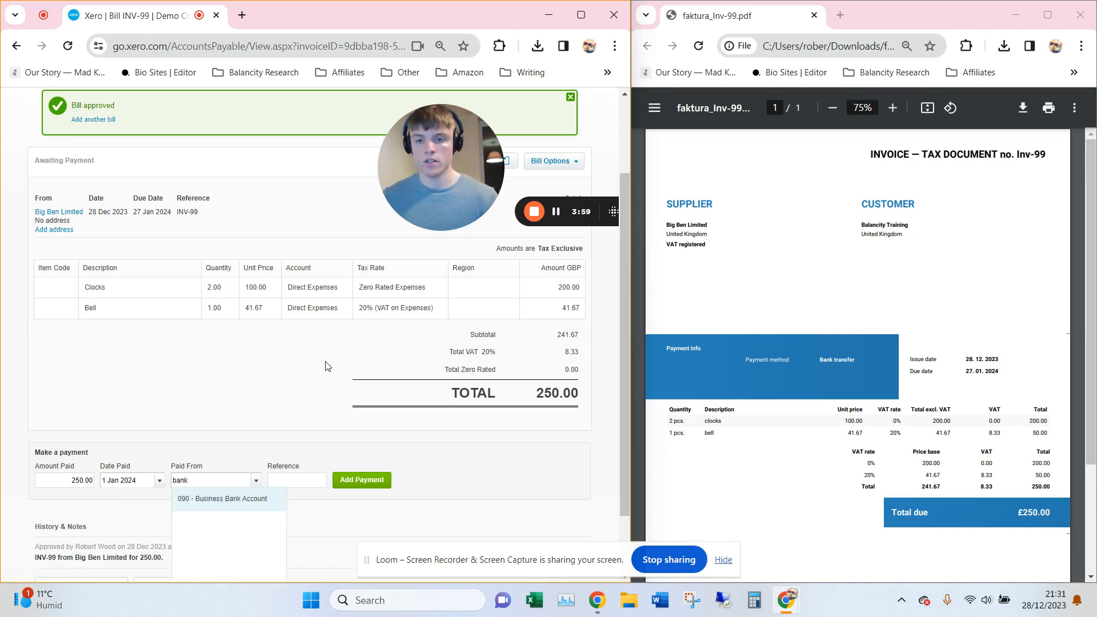
click(225, 497)
click(306, 481)
text(I)
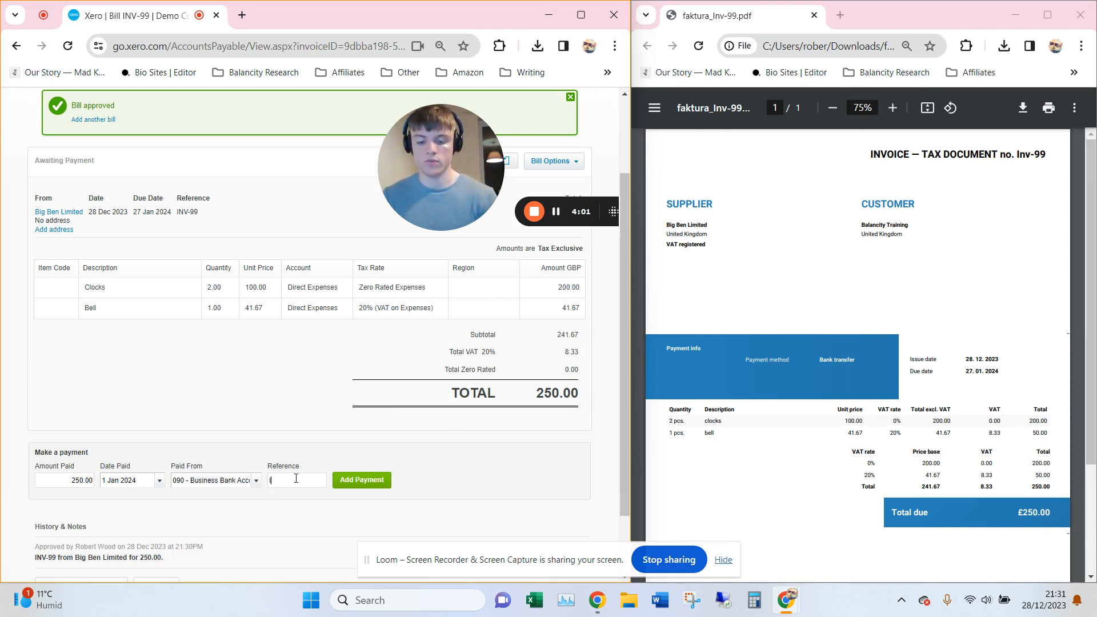
text(NV-99)
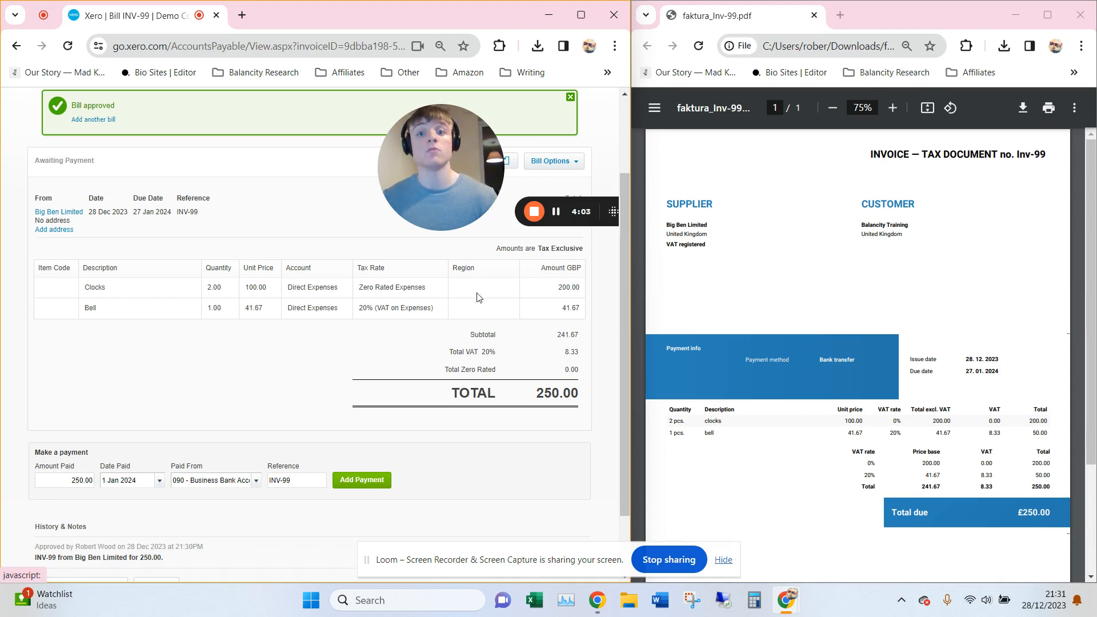
Add the 250.00 payment, then go to page 3 of the Business Bank Account statement lines.
click(375, 479)
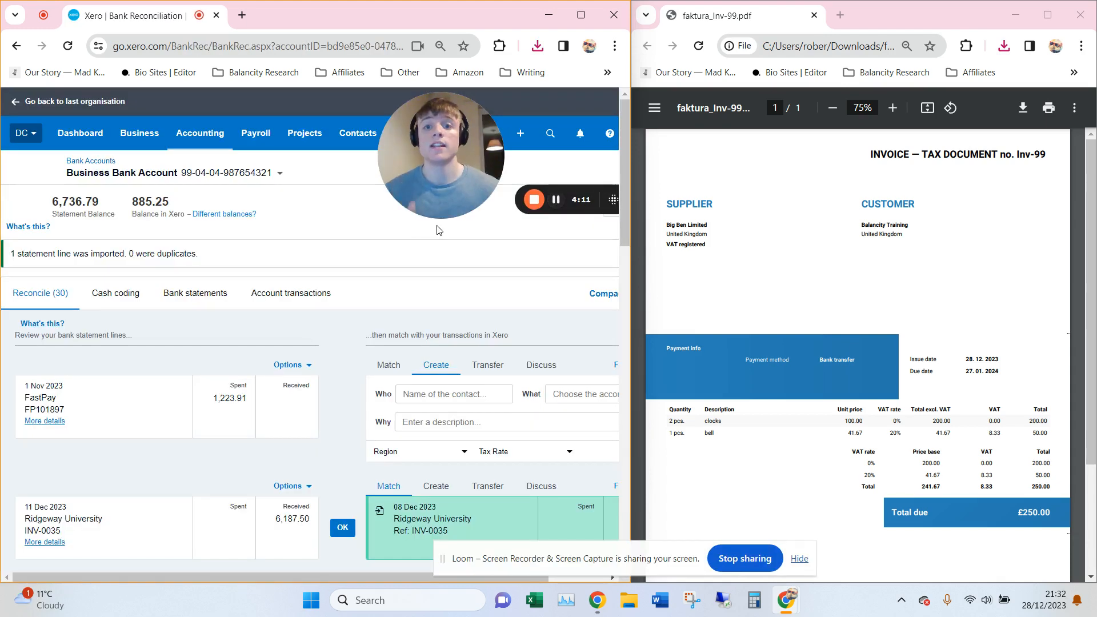
scroll(350, 269, down, 15)
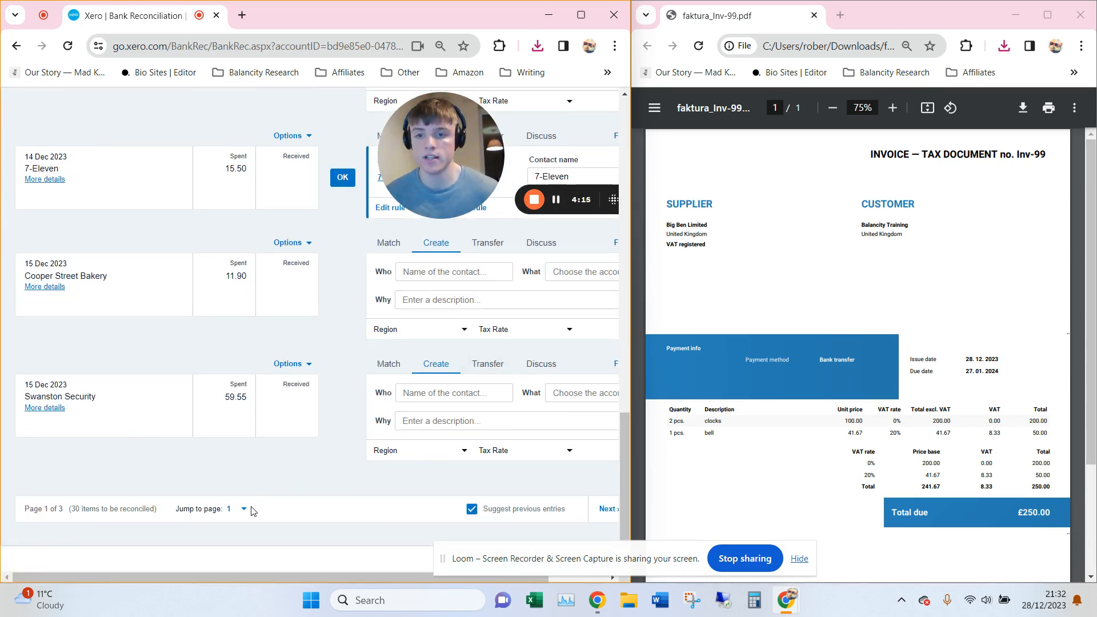
click(244, 508)
click(246, 537)
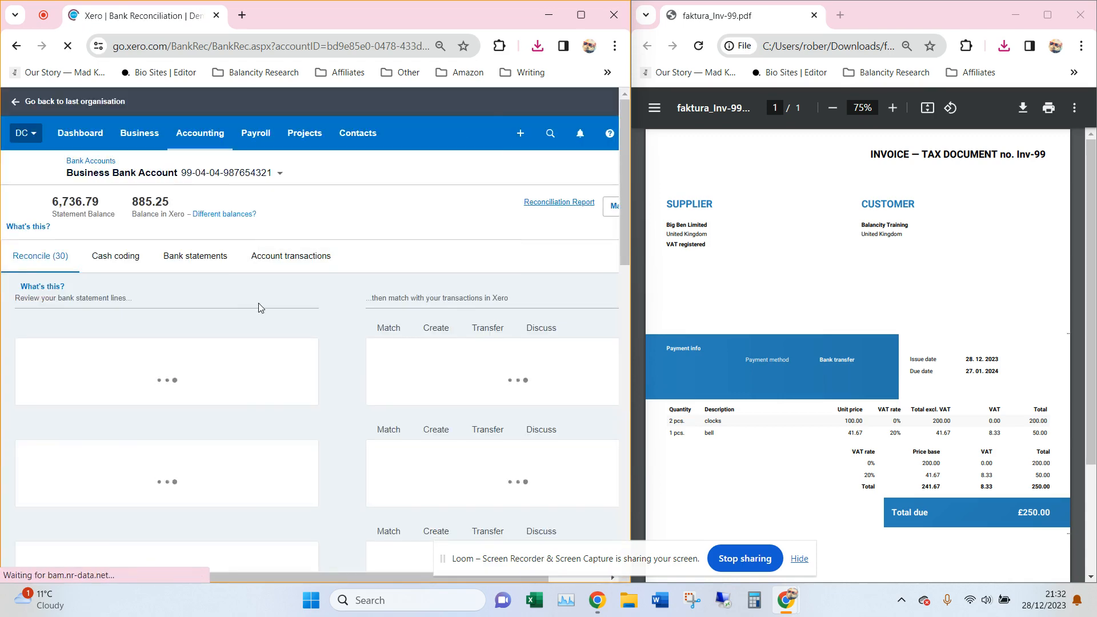
scroll(251, 307, down, 8)
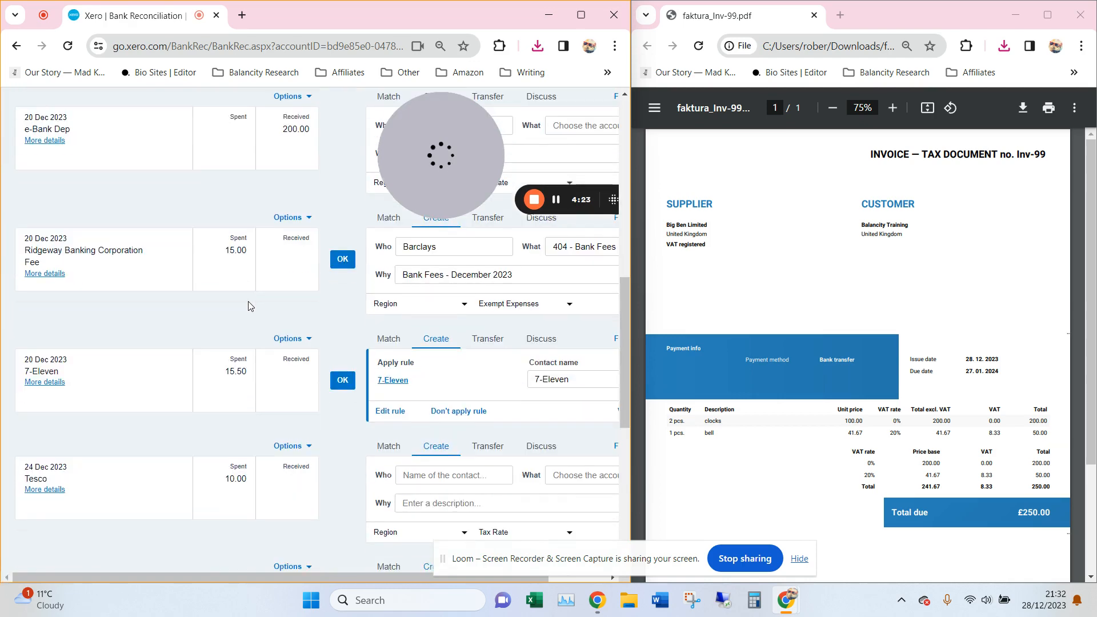
scroll(248, 306, down, 7)
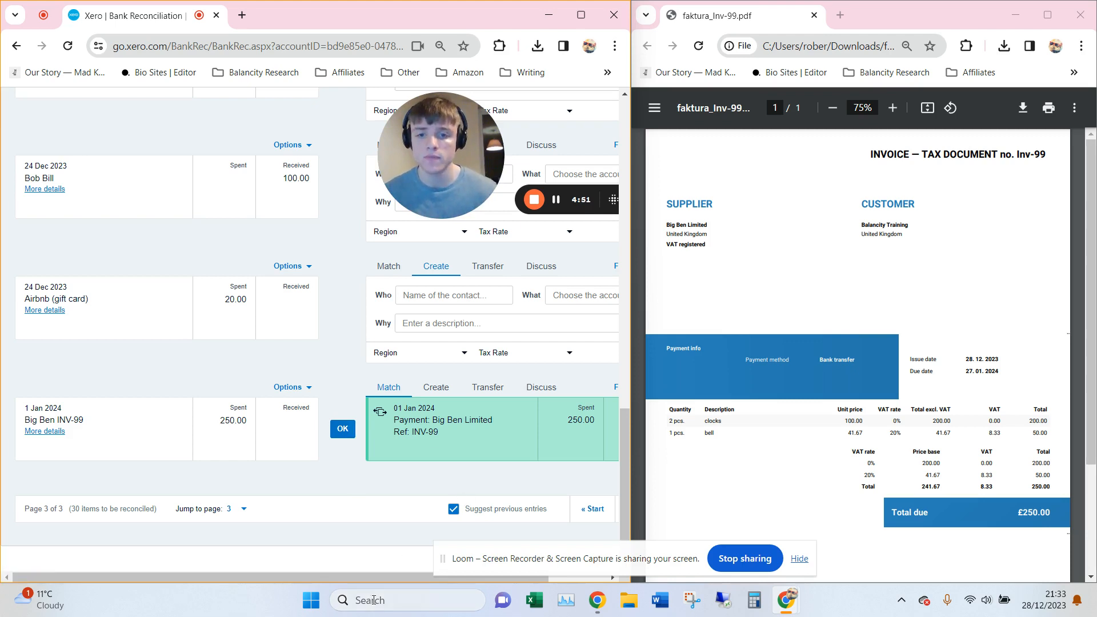
Search 'big' to match the Big Ben INV-99 line with the 250.00 Big Ben Limited payment, then reconcile.
drag(363, 582, 416, 580)
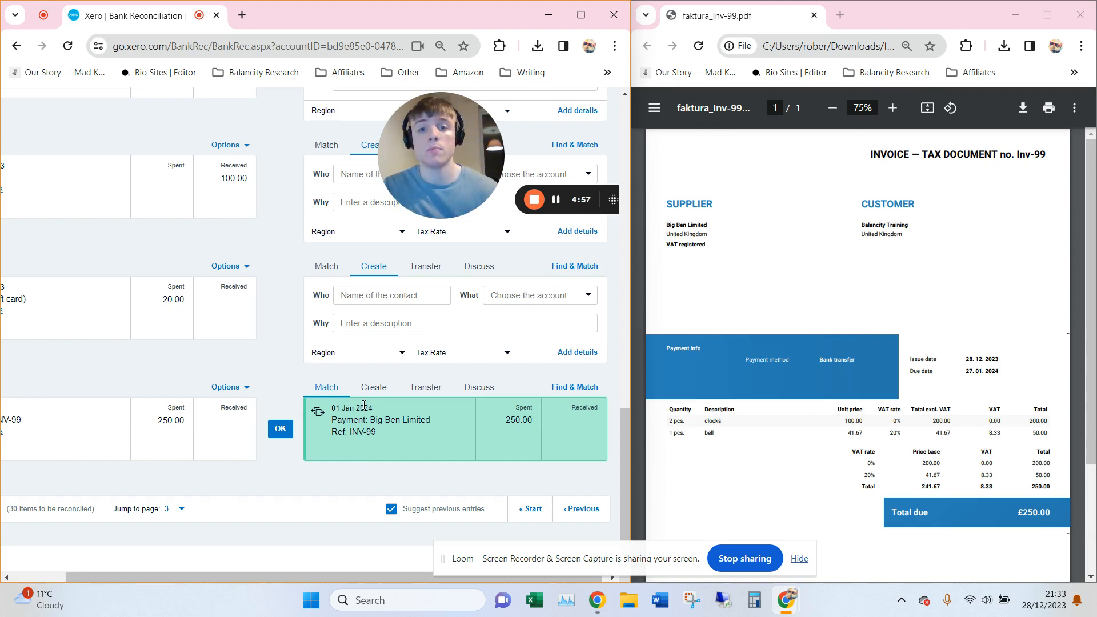
click(574, 390)
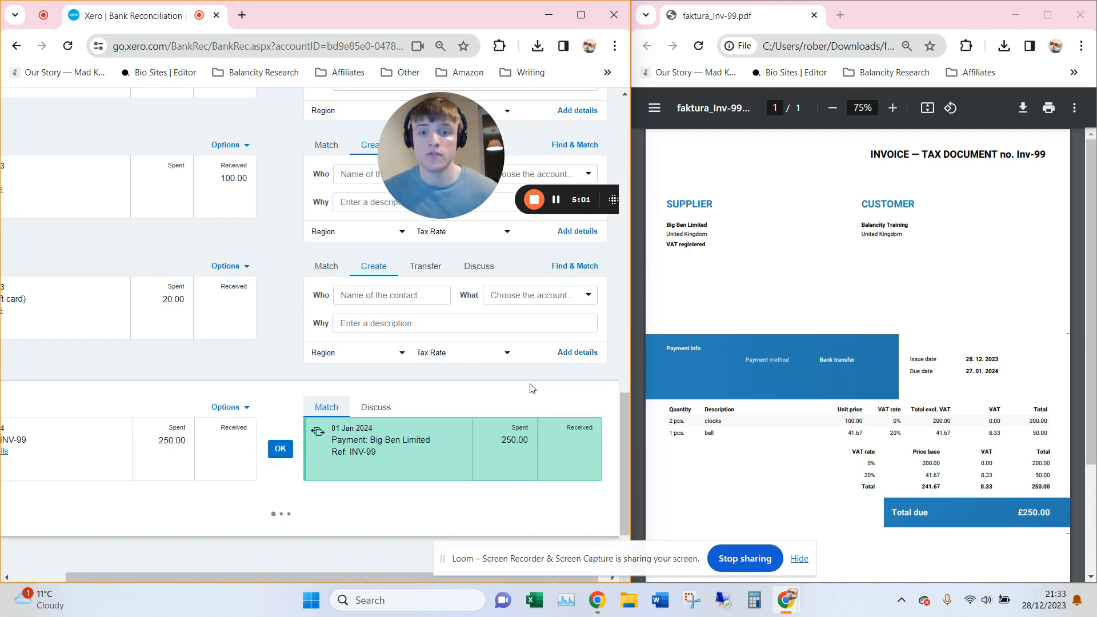
scroll(484, 394, down, 3)
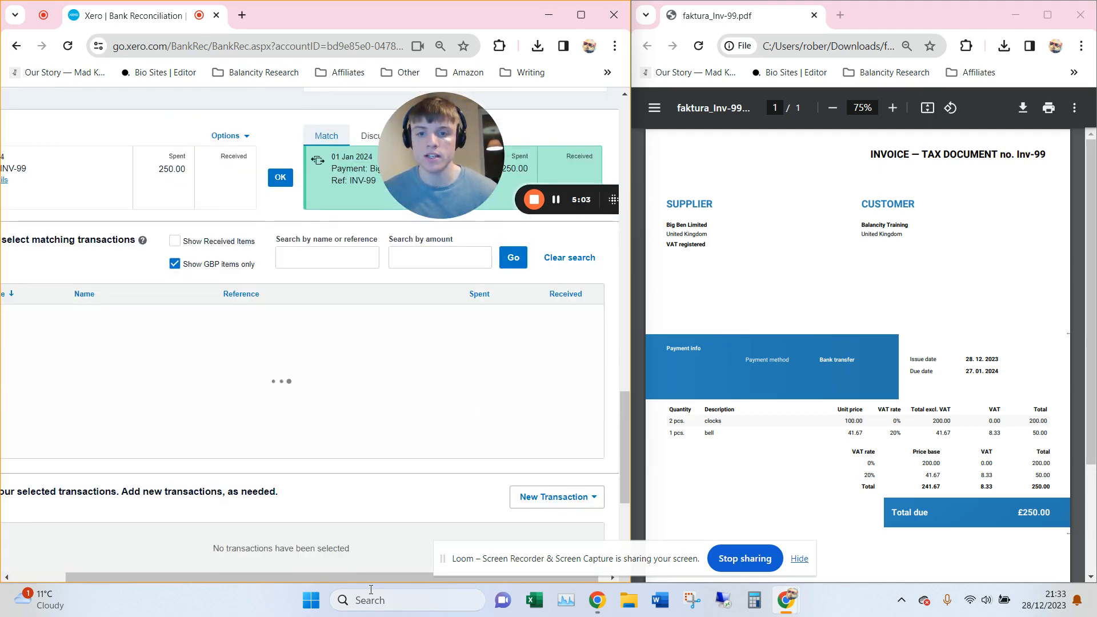
drag(336, 577, 297, 577)
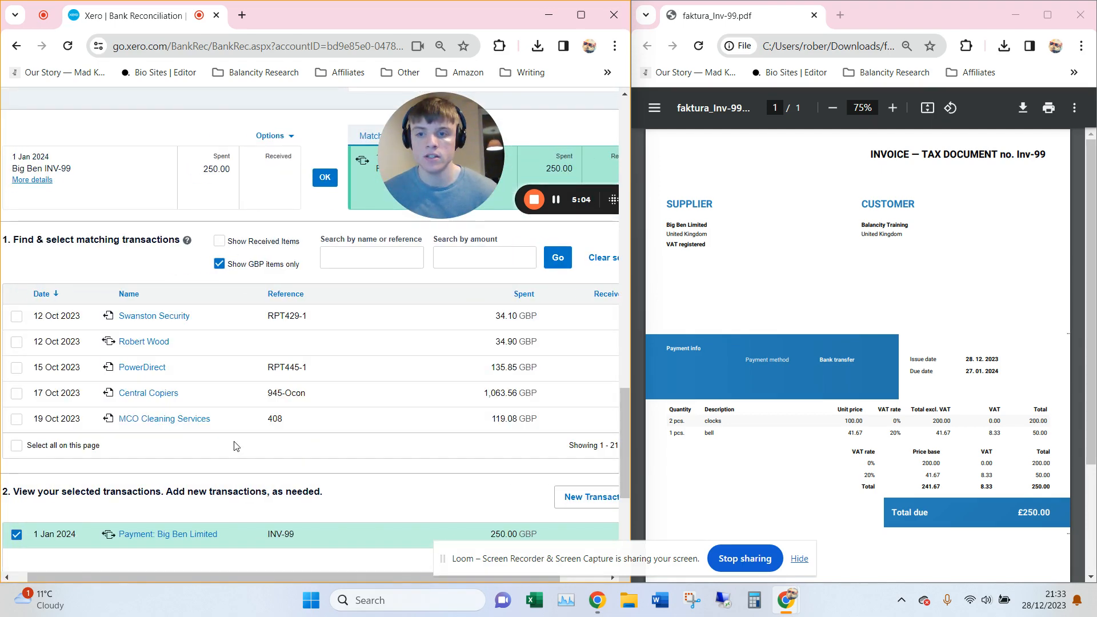
click(17, 536)
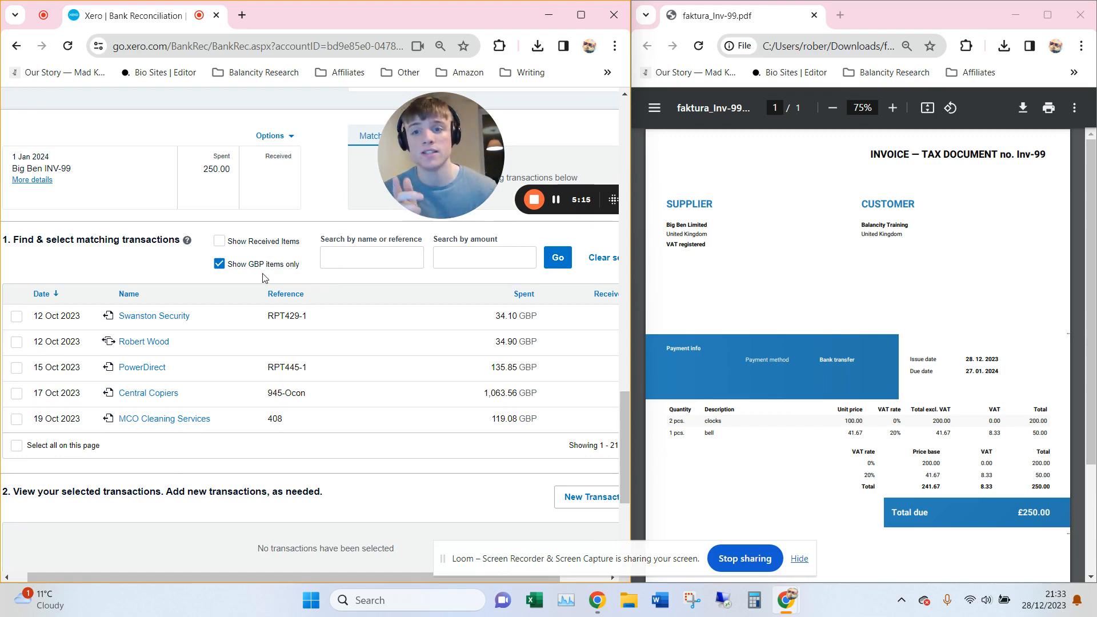
click(380, 258)
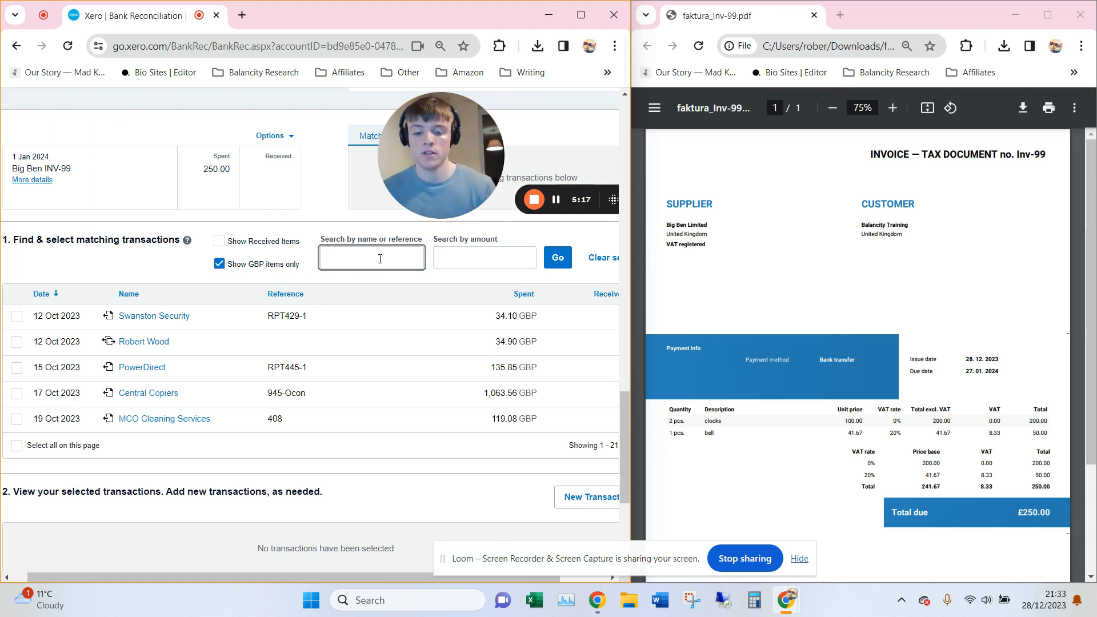
text(big)
key(Return)
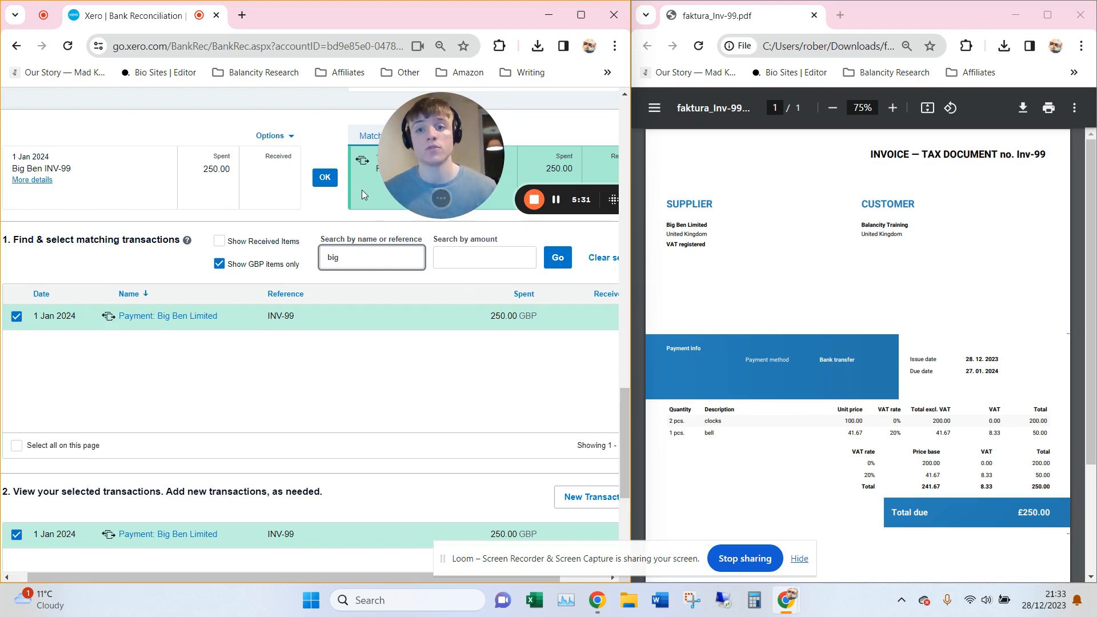
click(332, 182)
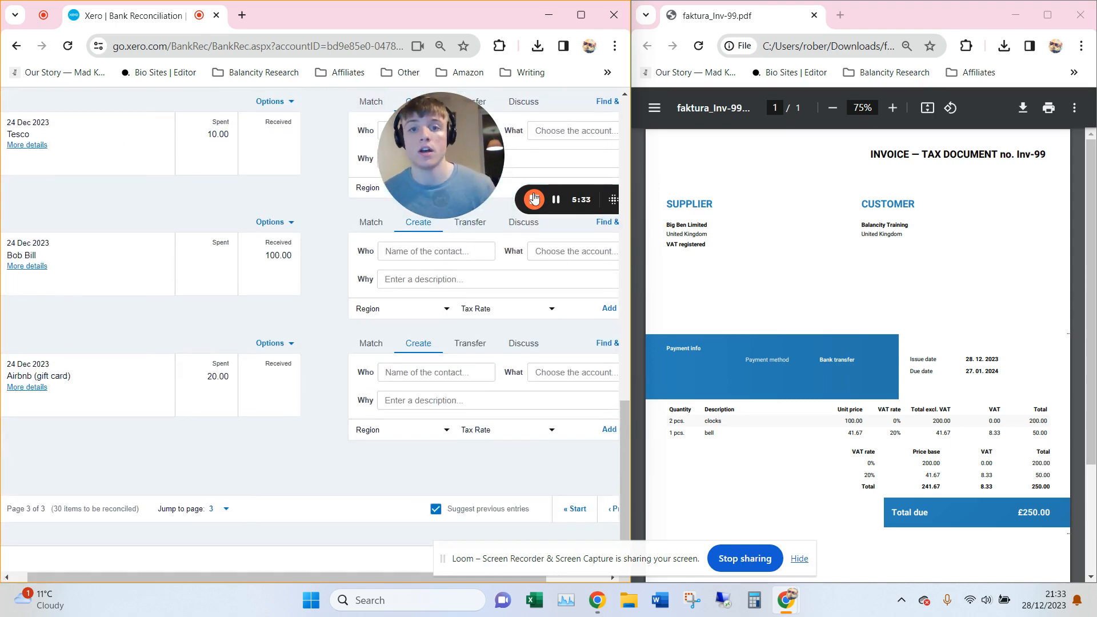